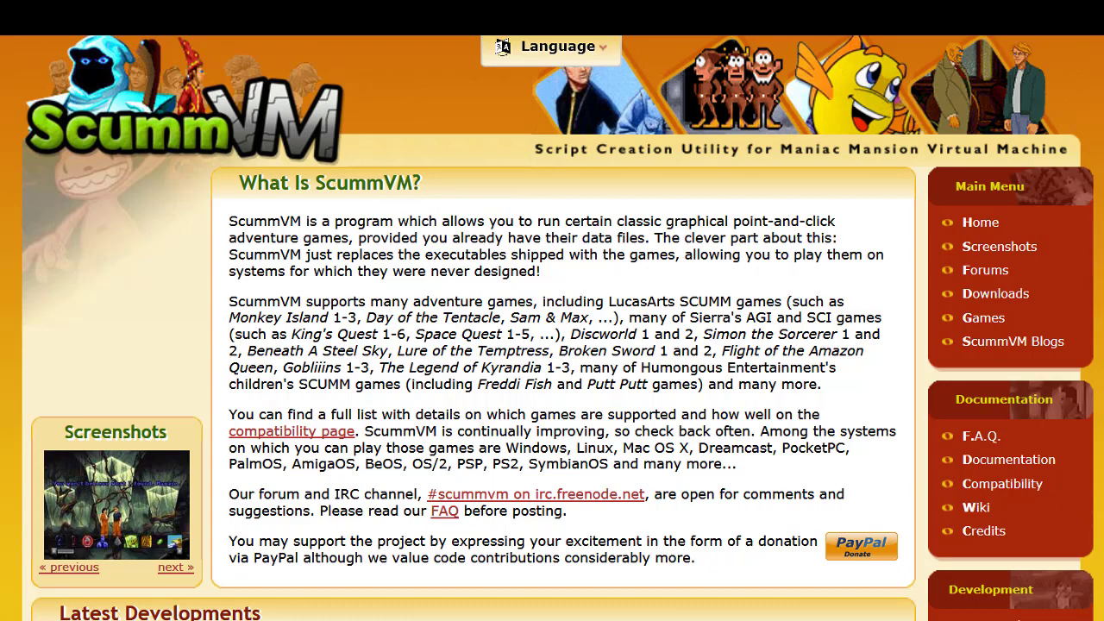
# Go to the Downloads page from the ScummVM home page's Main Menu
pyautogui.click(989, 296)
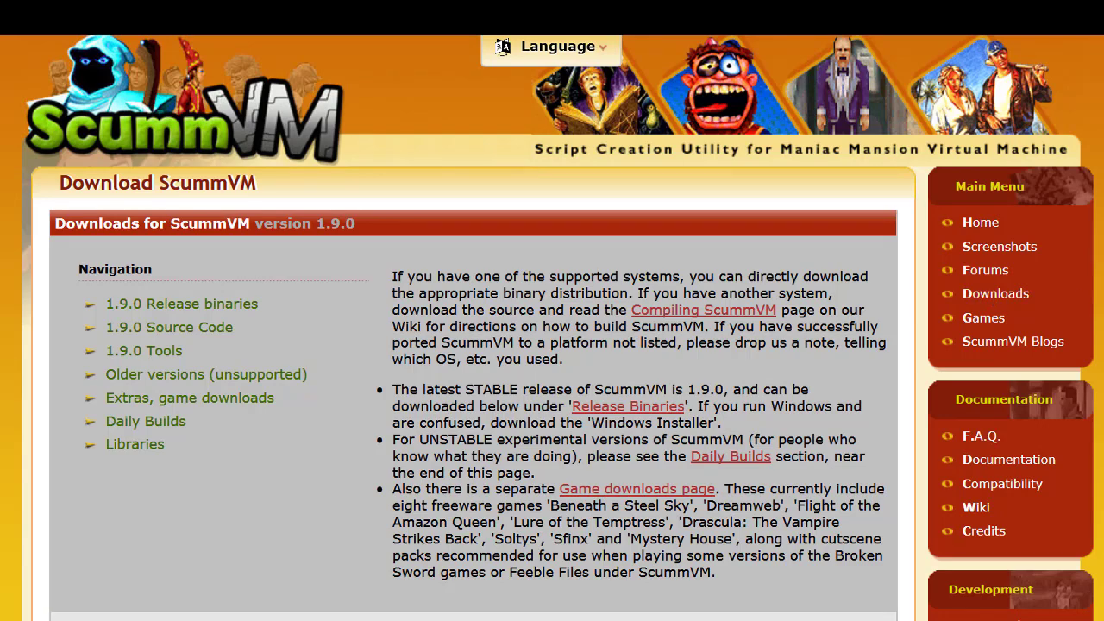
# Scroll the Downloads page to locate the recommended 1.9.0 Windows Installer download
pyautogui.scroll(-3, 552, 328)
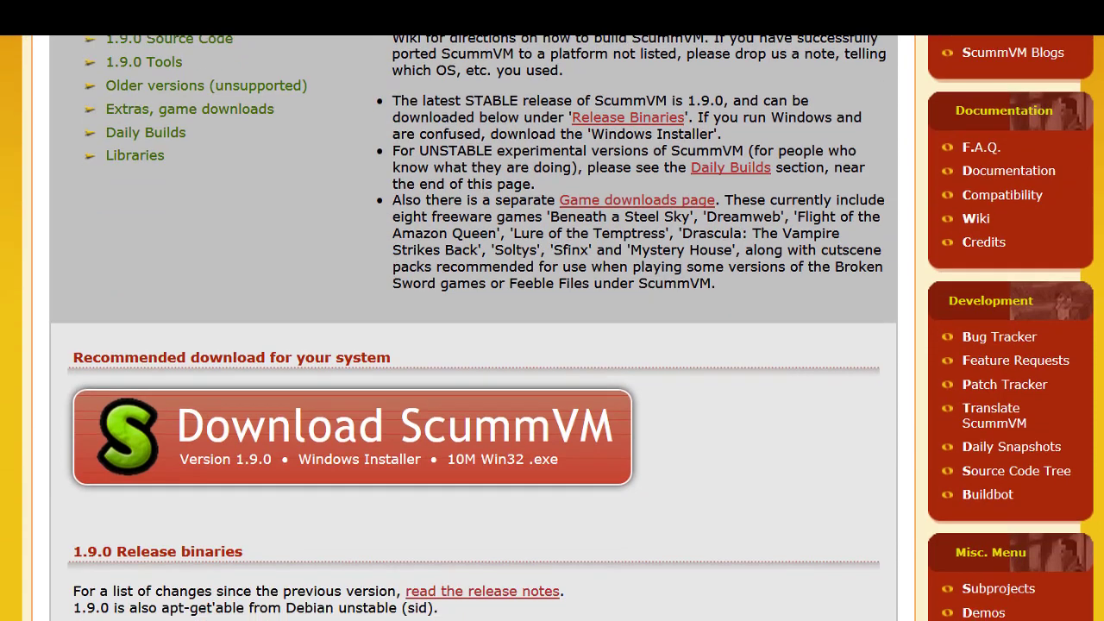
pyautogui.scroll(-1, 524, 337)
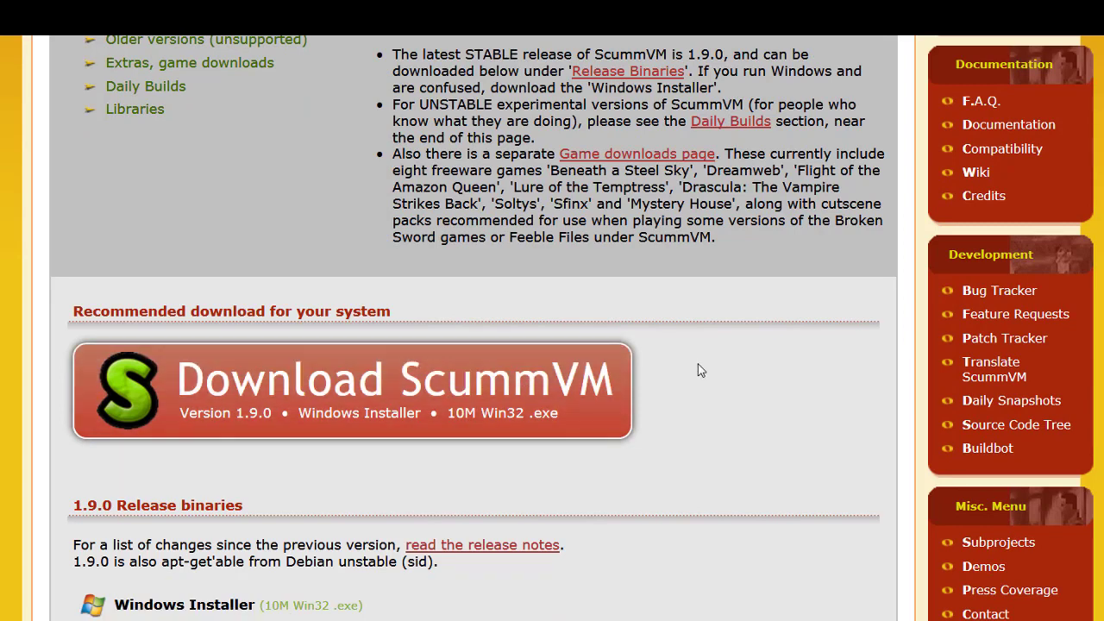
pyautogui.scroll(1, 744, 431)
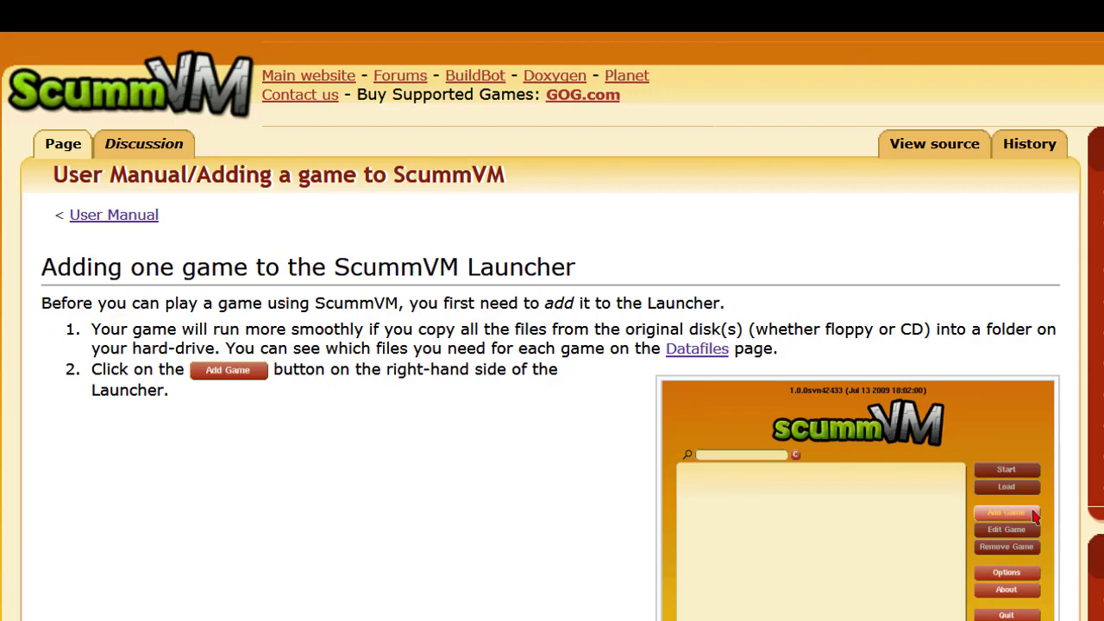
# View the empty launcher screenshot full size, then follow step 1's Datafiles link
pyautogui.click(723, 532)
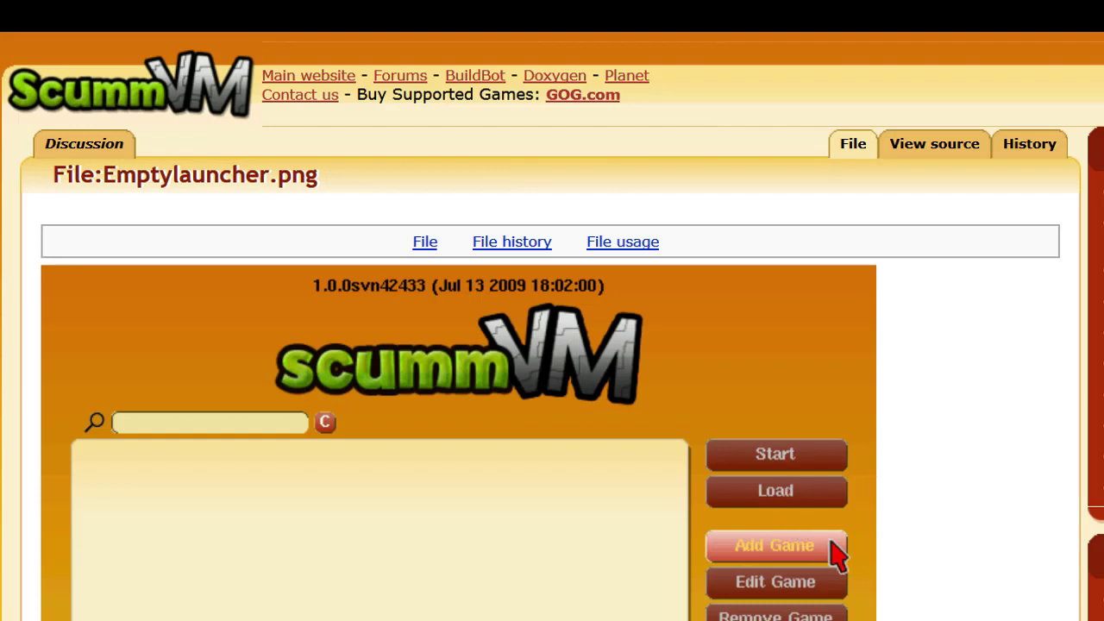
pyautogui.scroll(-5, 552, 328)
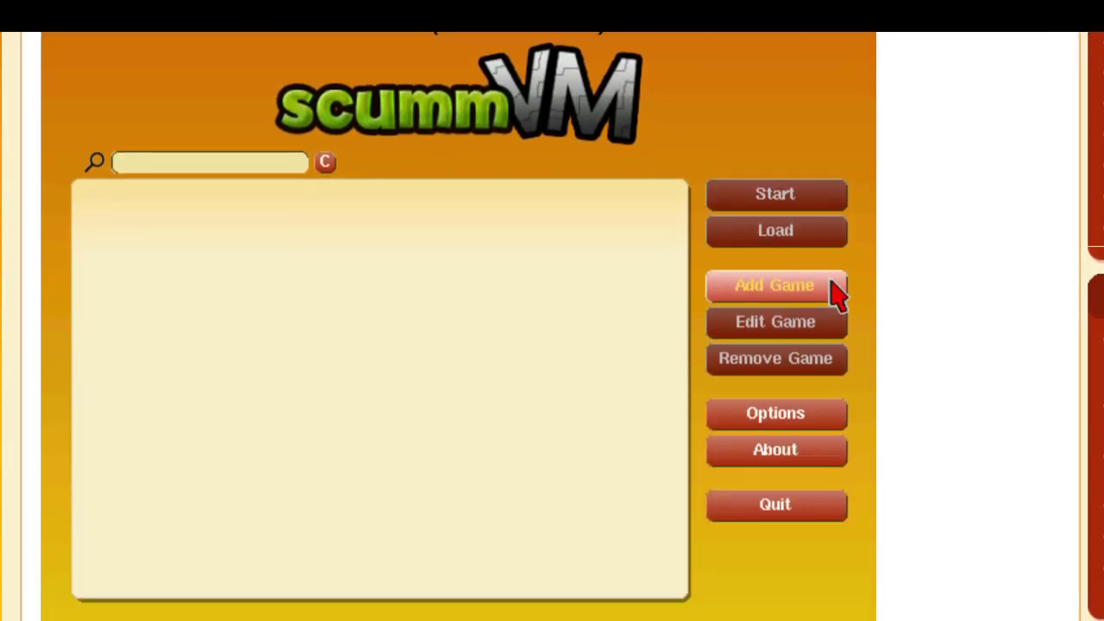
pyautogui.scroll(1, 552, 327)
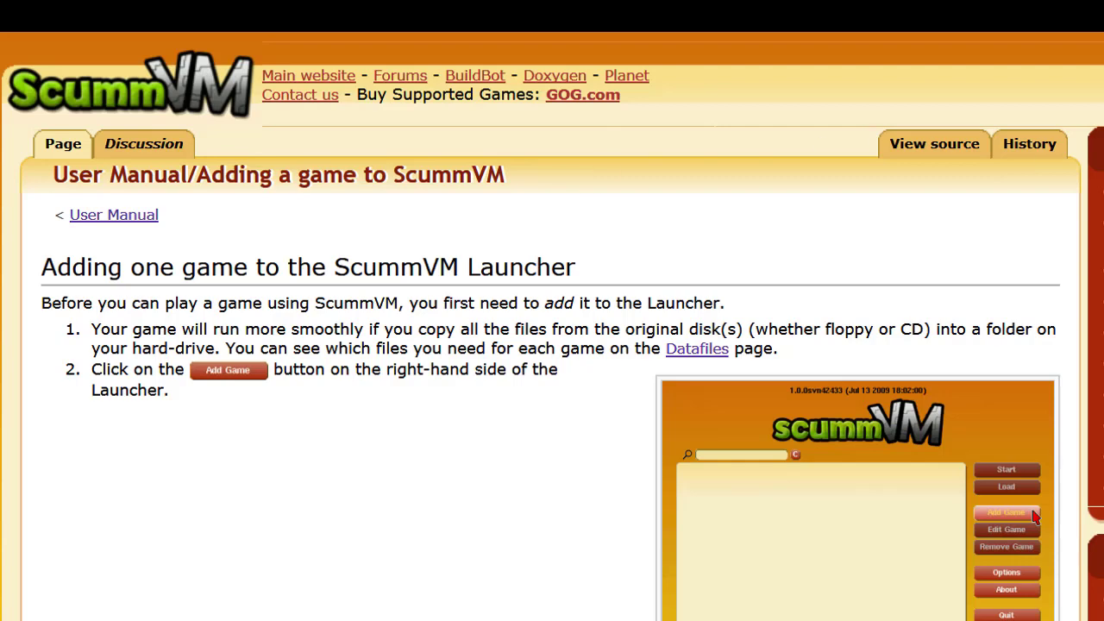
pyautogui.scroll(-2, 552, 326)
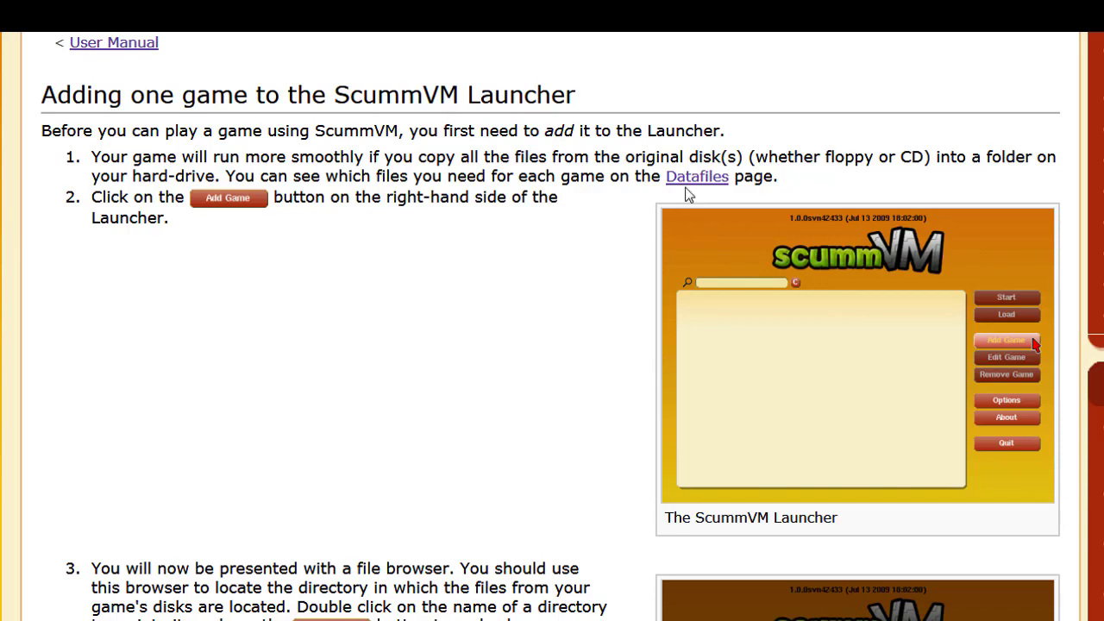
pyautogui.click(710, 175)
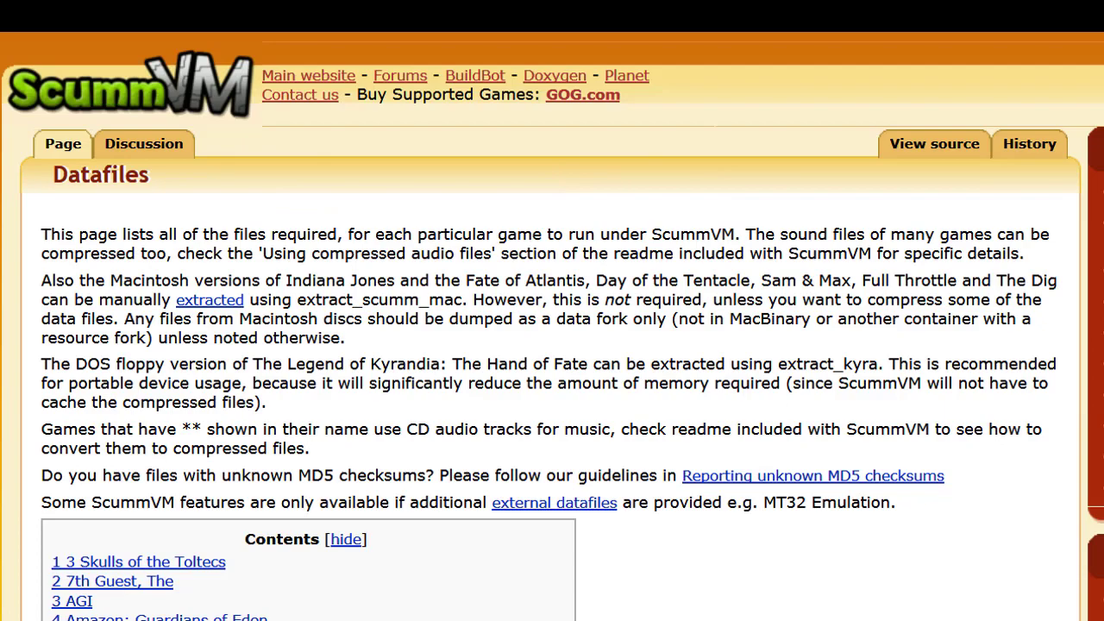
# Read Curse of Monkey Island's required files (RESOURCE folder, COMI.LA0–LA2), then return to the guide
pyautogui.scroll(-6, 552, 327)
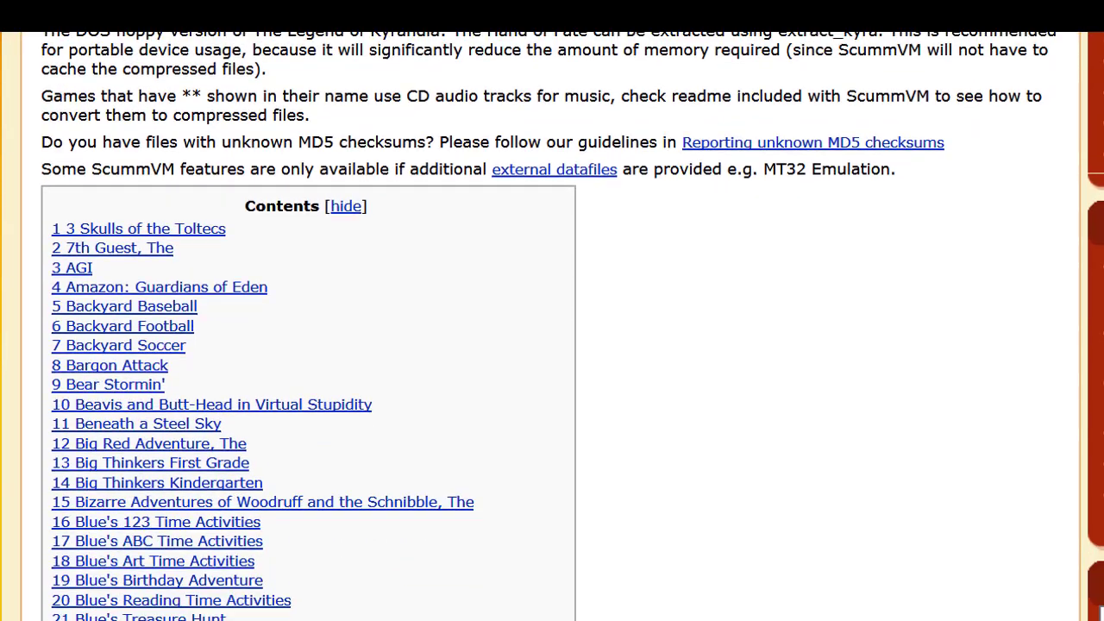
pyautogui.scroll(-4, 552, 328)
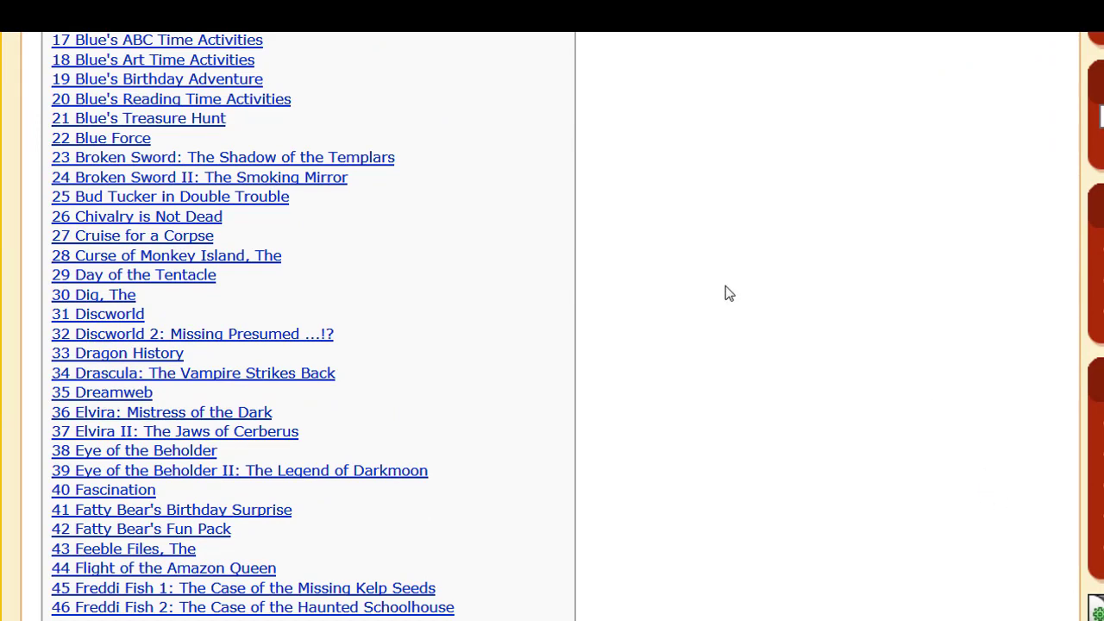
pyautogui.click(161, 263)
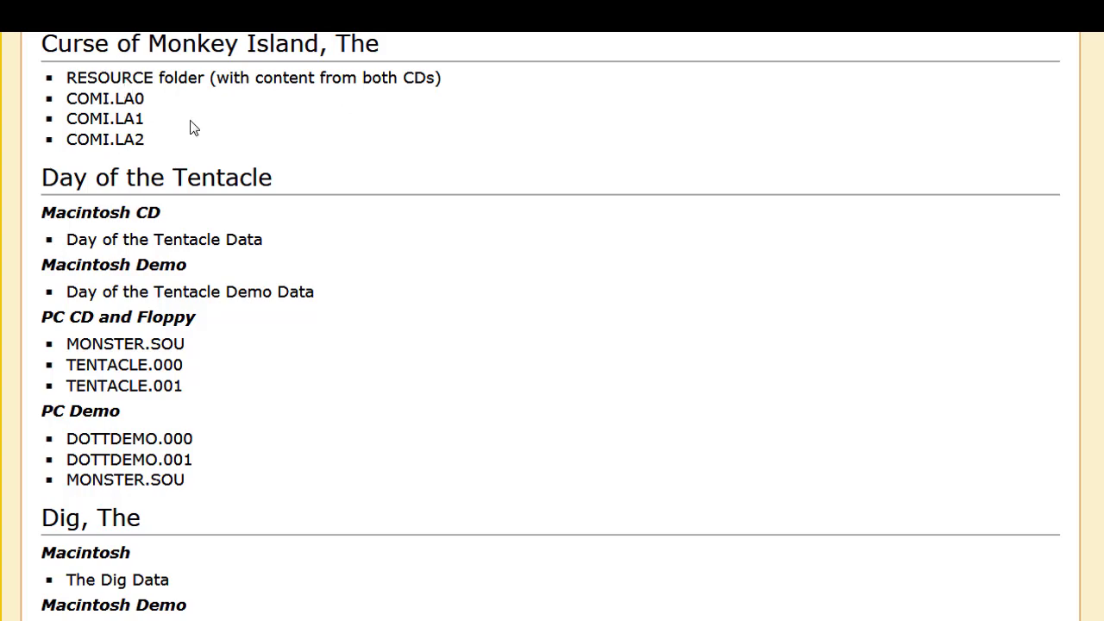
pyautogui.hotkey('alt', 'Left')
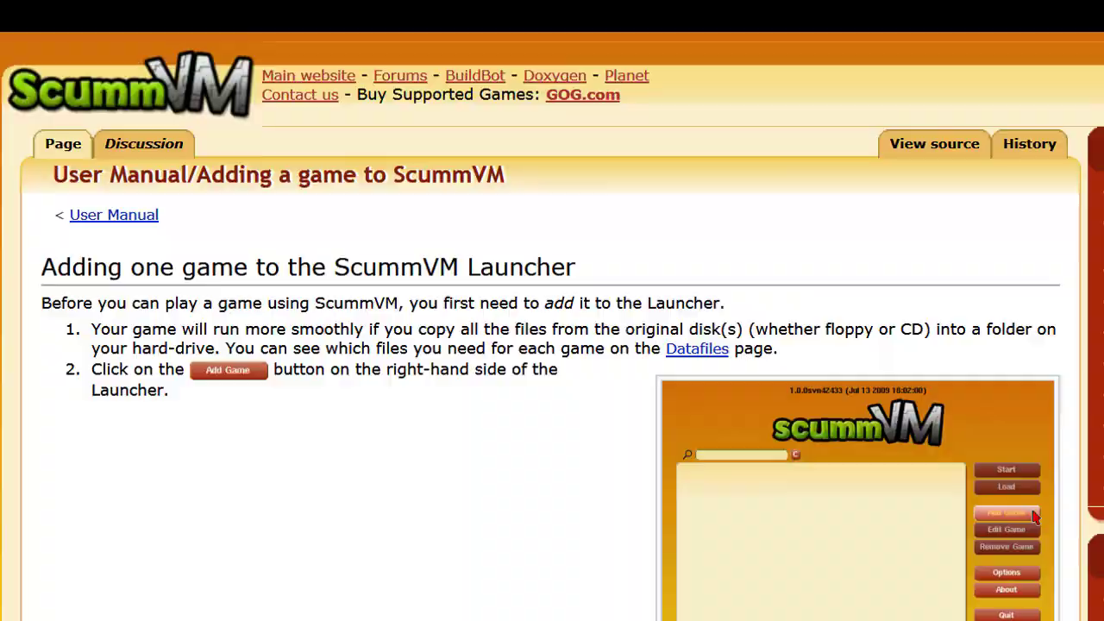
pyautogui.scroll(-2, 552, 345)
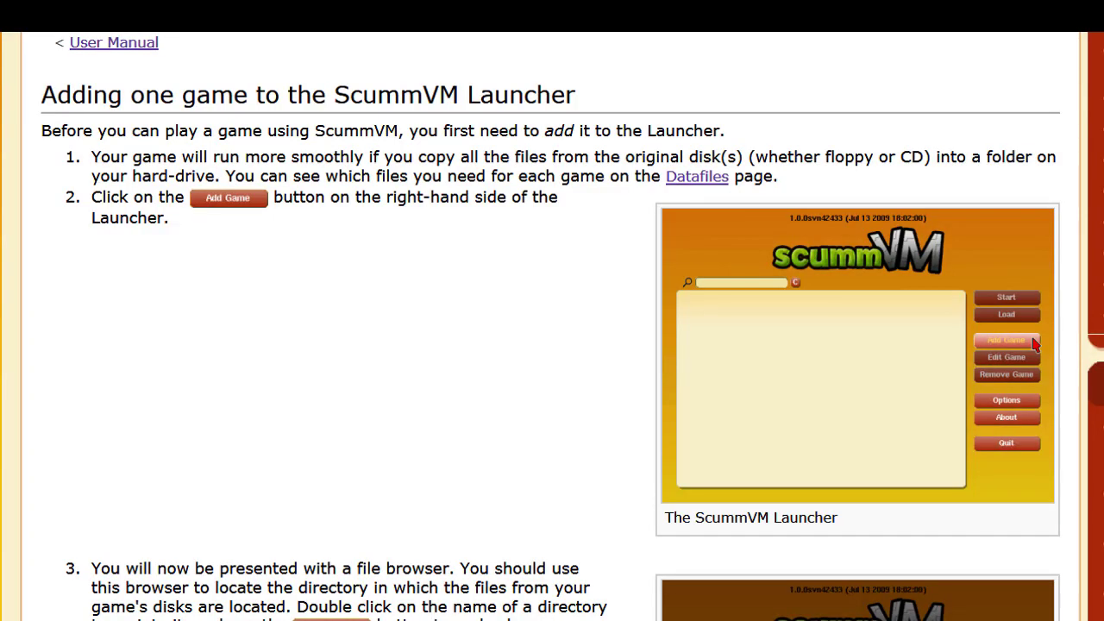
# Enlarge the launcher screenshot, then return to the Adding one game article
pyautogui.scroll(-1, 552, 345)
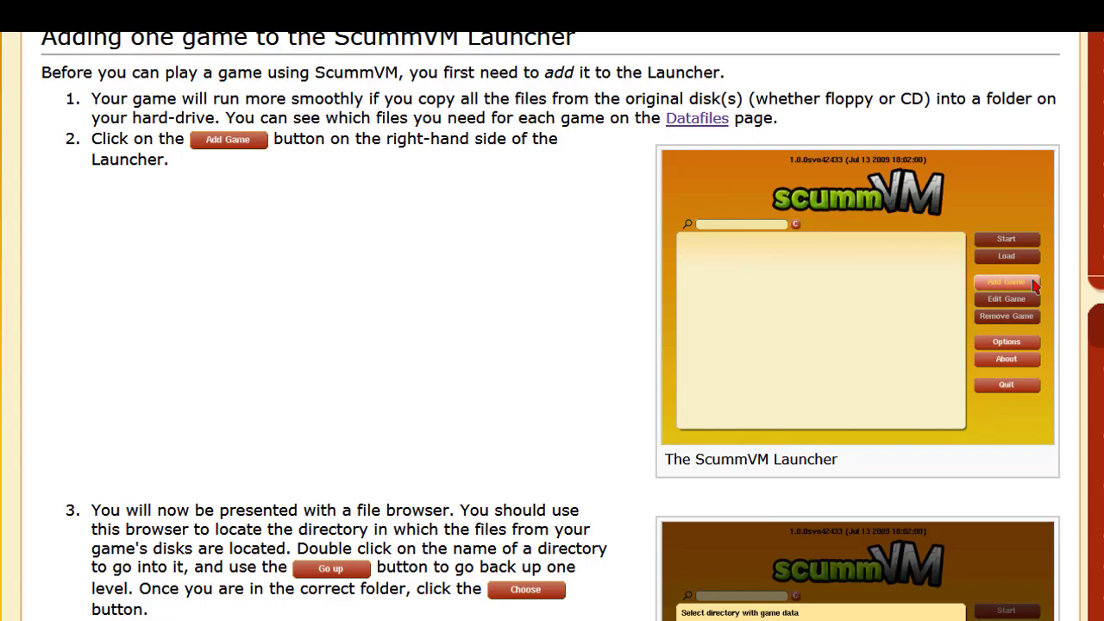
pyautogui.scroll(-5, 552, 345)
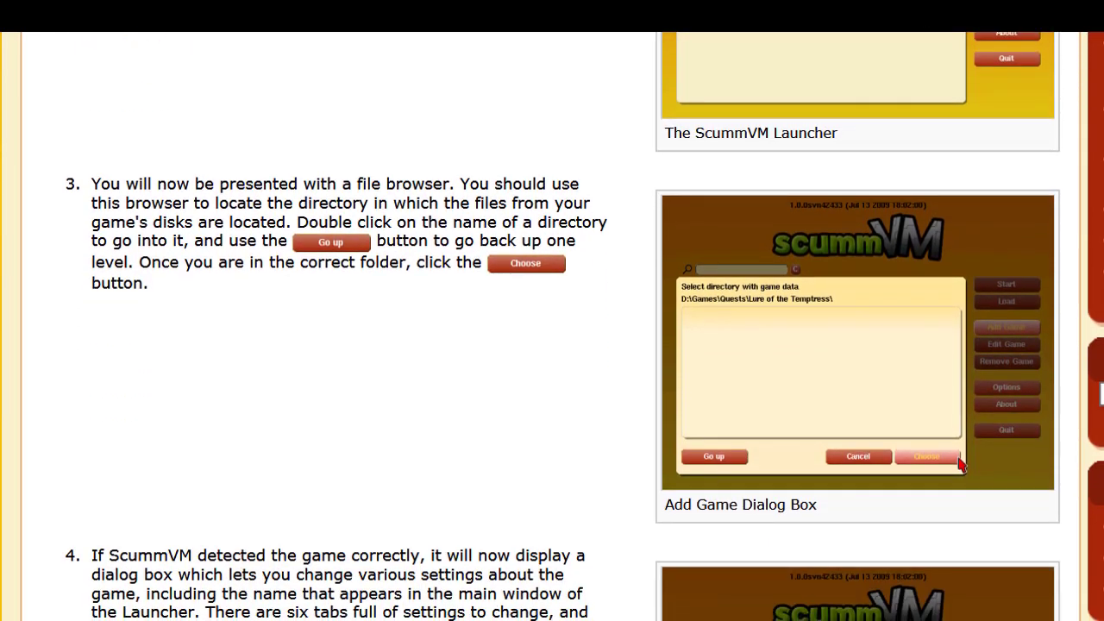
pyautogui.scroll(5, 173, 190)
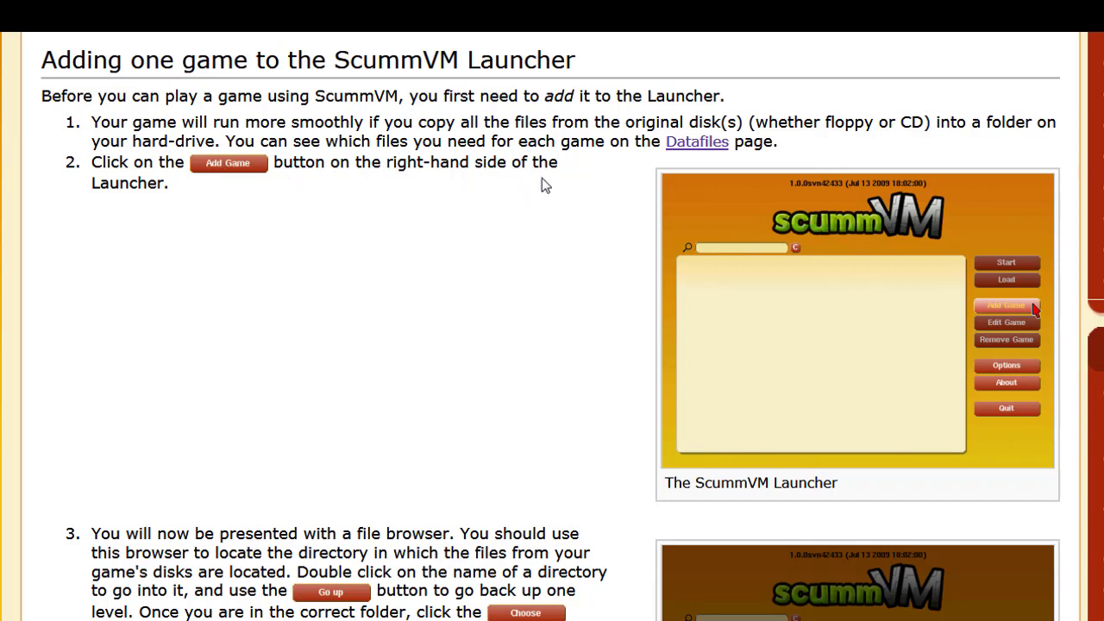
pyautogui.click(876, 347)
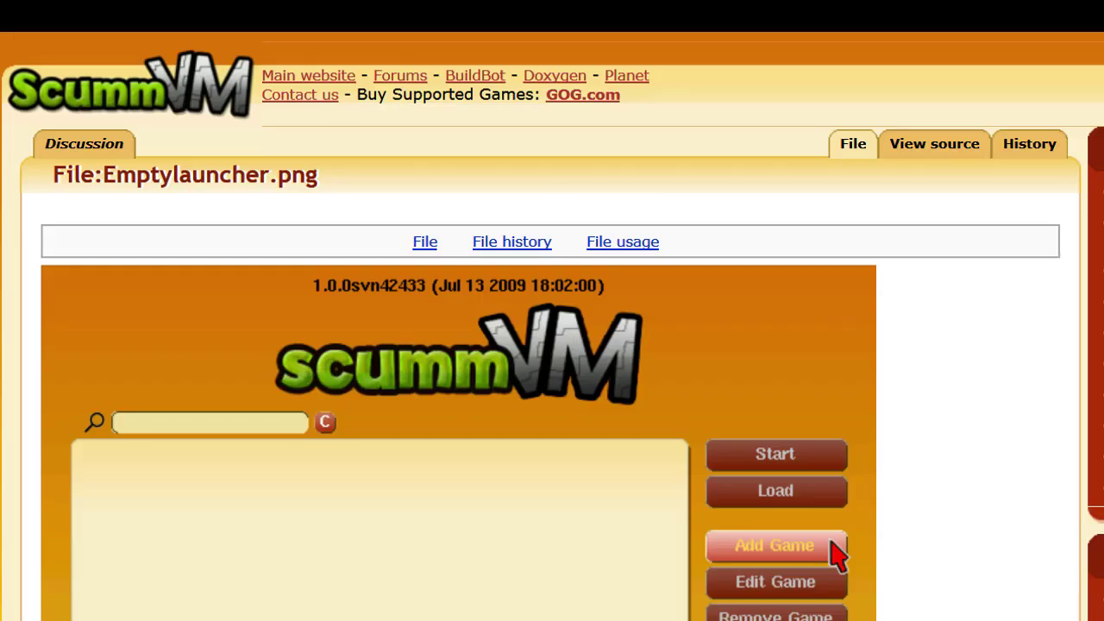
pyautogui.scroll(-3, 796, 229)
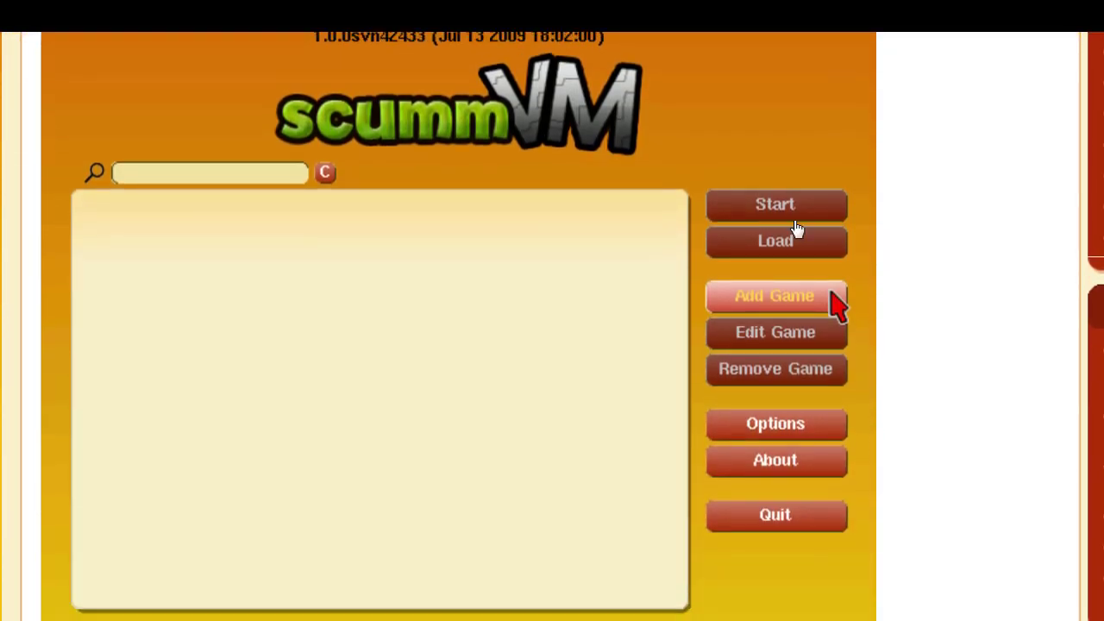
pyautogui.click(9, 39)
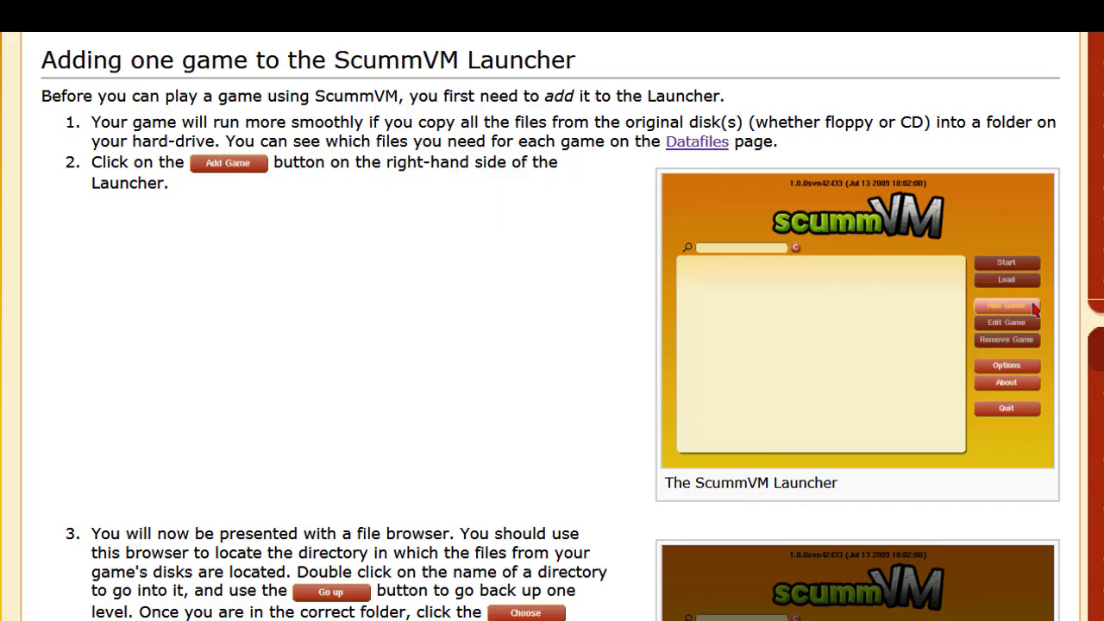
# Review the enlarged Add Game Dialog Box screenshot, then scroll to step 4 on Game Settings
pyautogui.scroll(-5, 552, 328)
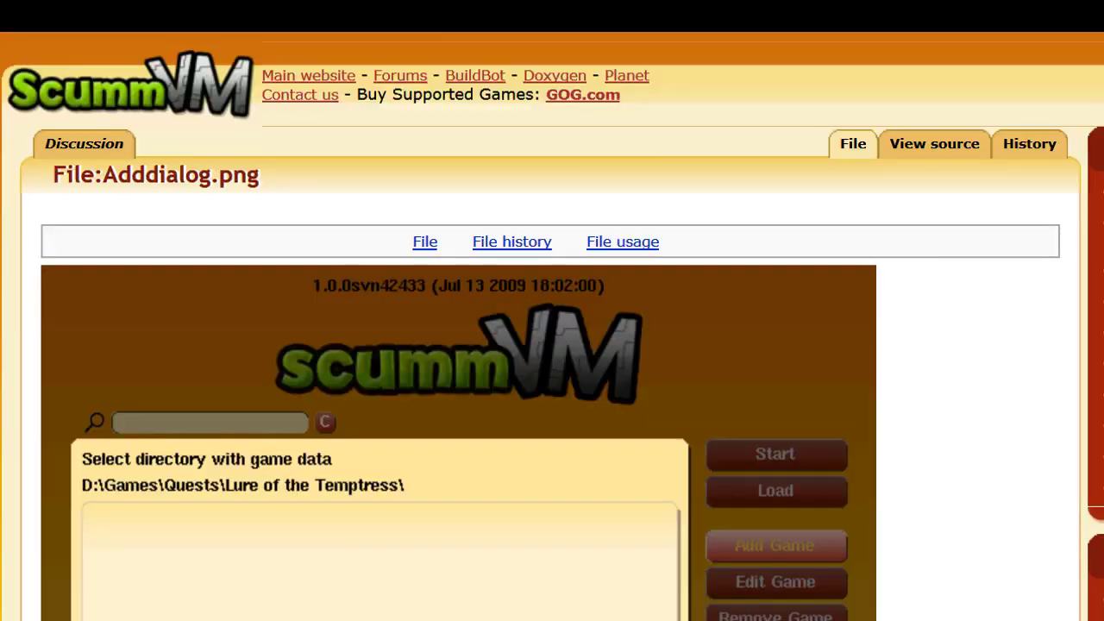
pyautogui.scroll(-3, 677, 612)
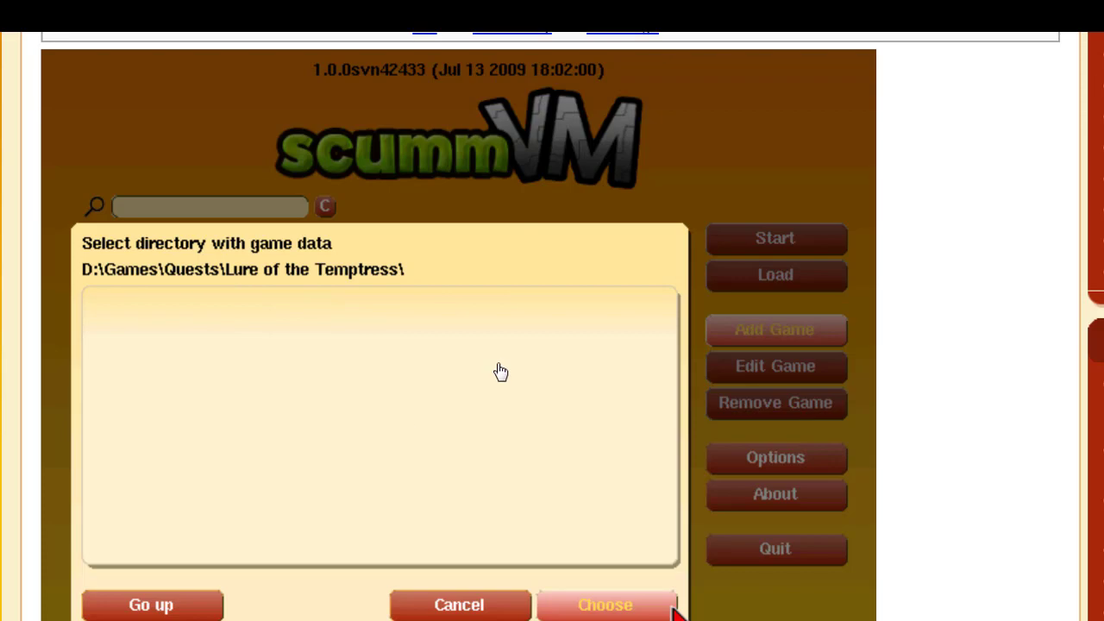
pyautogui.hotkey('alt', 'Left')
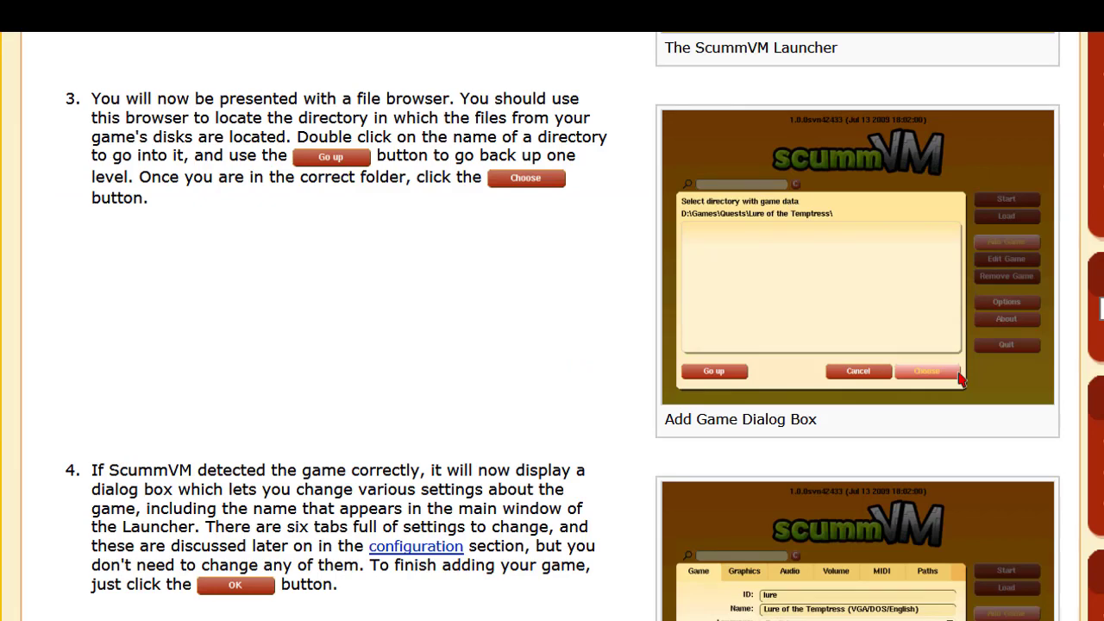
pyautogui.scroll(-4, 552, 326)
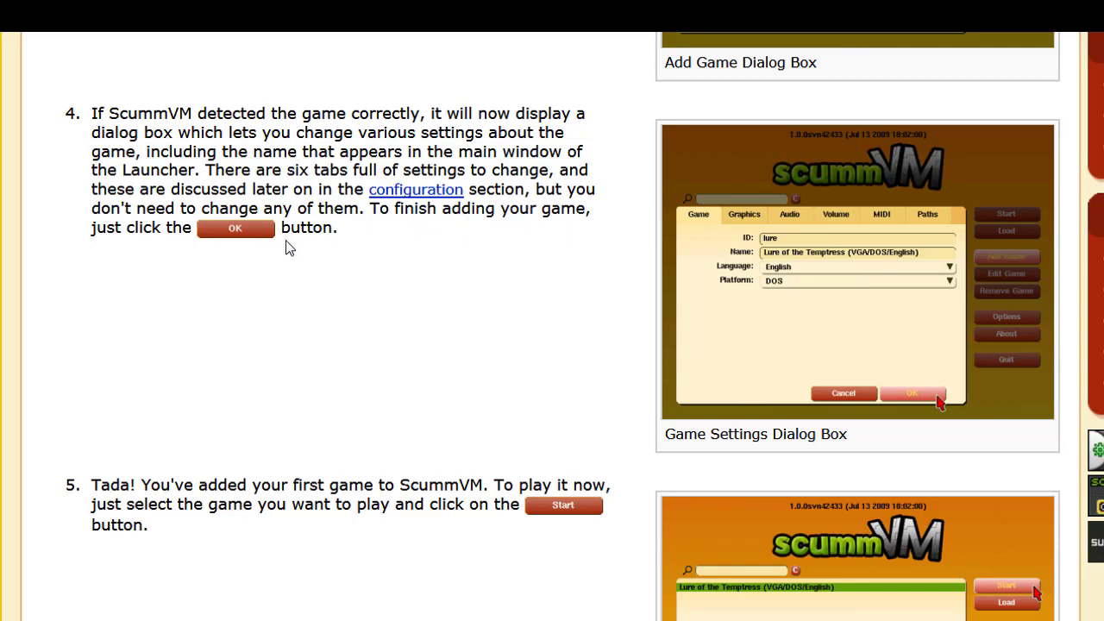
# View the Game Settings and one-game launcher screenshots full size, then reset the page zoom
pyautogui.click(816, 300)
pyautogui.scroll(-3, 552, 328)
pyautogui.scroll(-5, 95, 220)
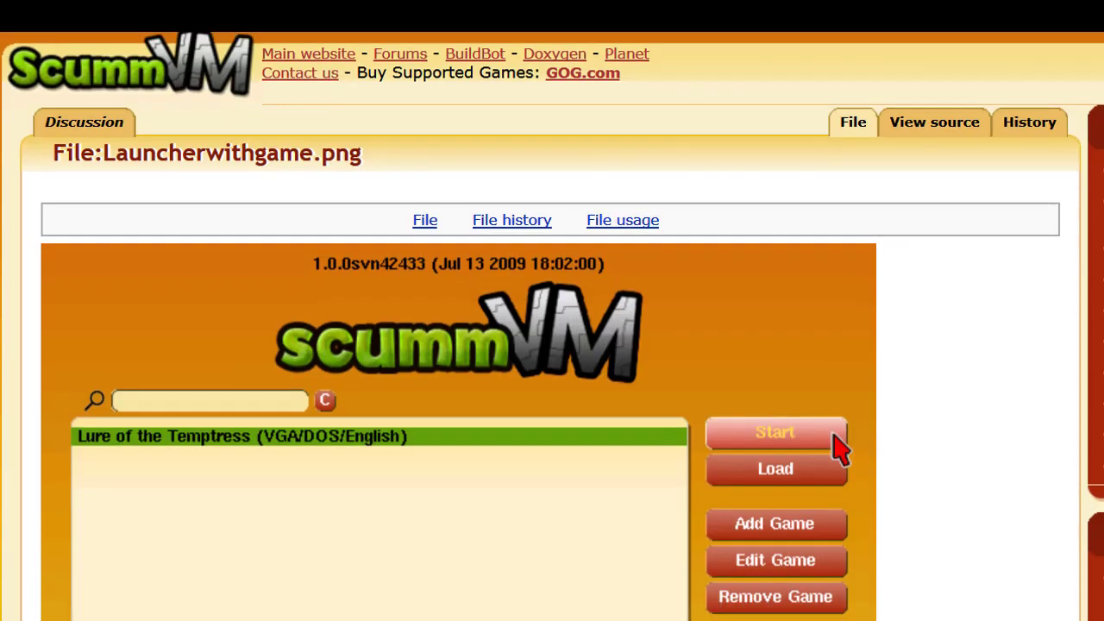
pyautogui.scroll(-3, 509, 257)
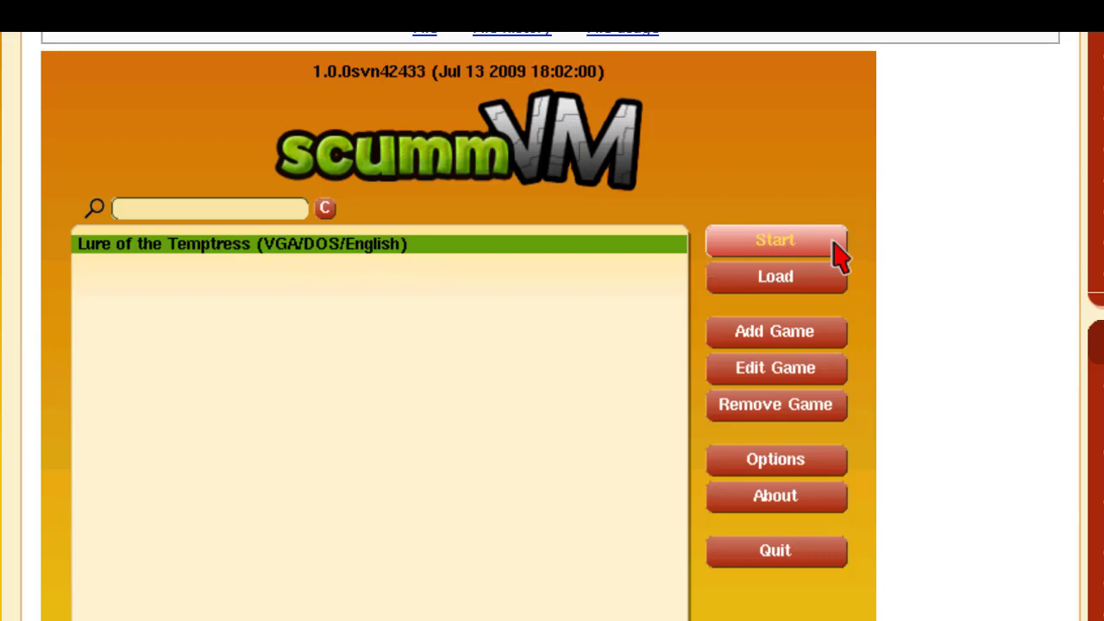
pyautogui.hotkey('ctrl', '0')
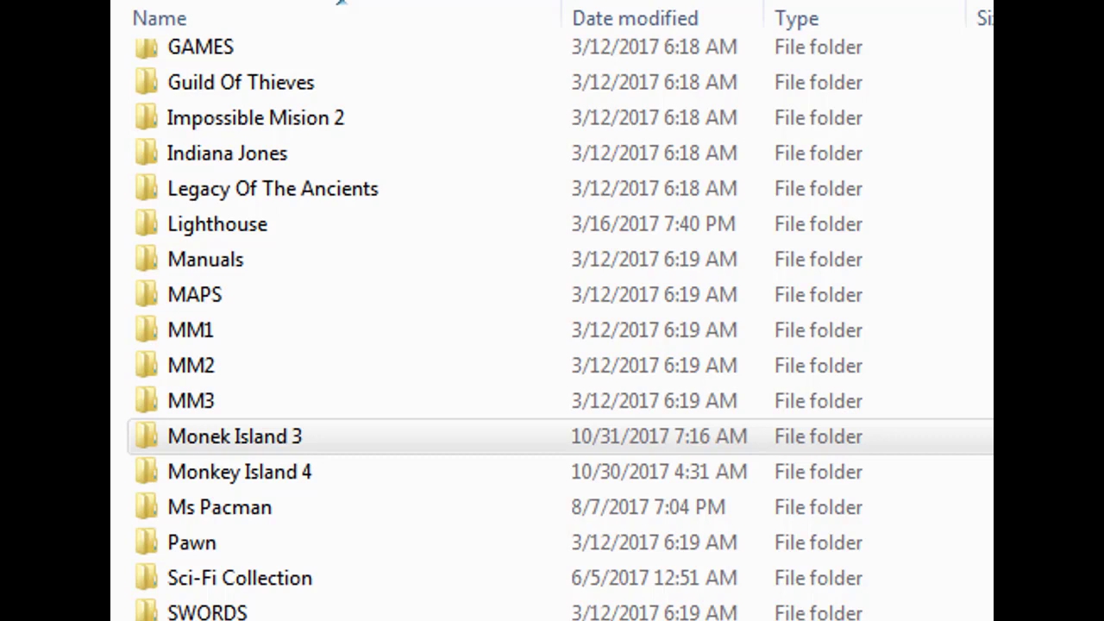
# Open Monek Island 3's RESOURCE folder and browse its SAN, NUT and BUN files
pyautogui.click(247, 449)
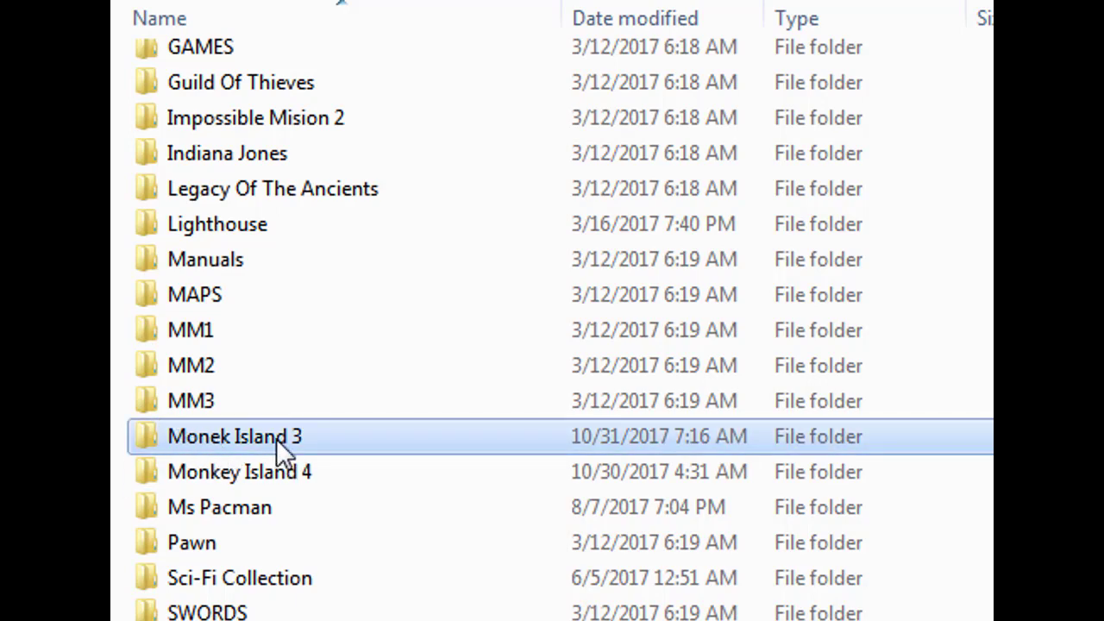
pyautogui.doubleClick(276, 438)
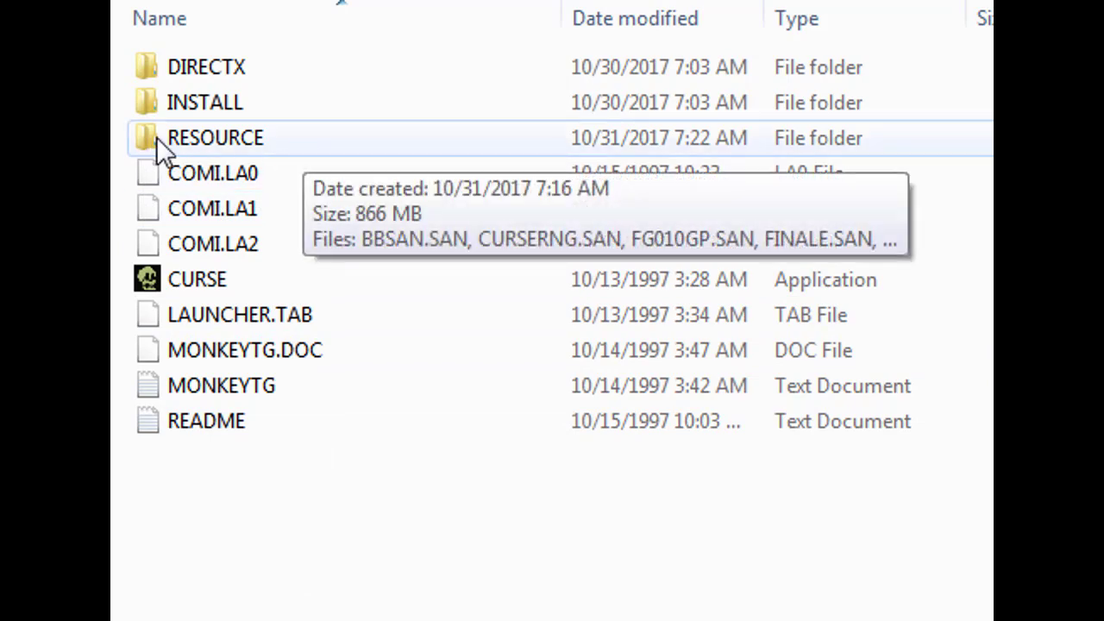
pyautogui.moveTo(201, 140)
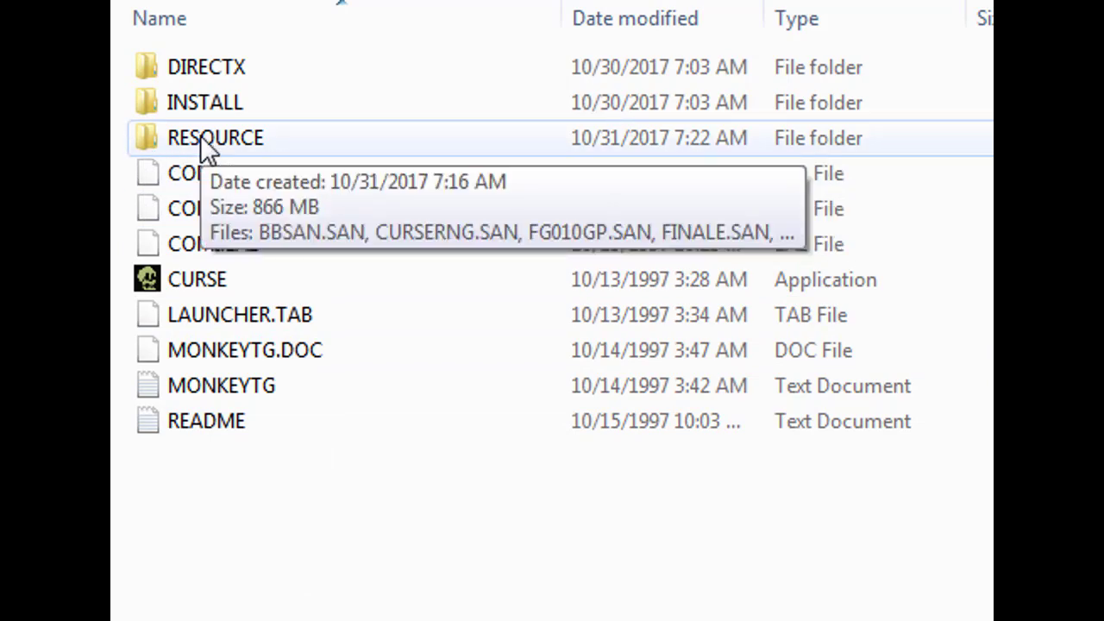
pyautogui.doubleClick(200, 136)
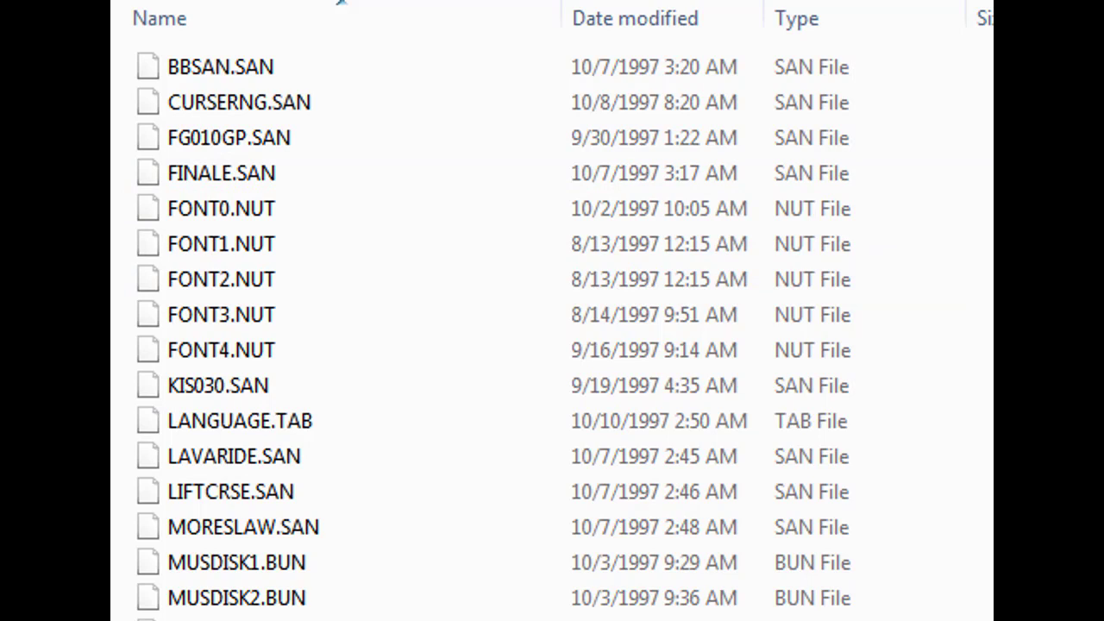
pyautogui.scroll(-2, 341, 2)
pyautogui.scroll(2, 341, 1)
# Start The Curse of Monkey Island from the launcher, choosing the regular game over Mega-Monkey
pyautogui.press('BackSpace')
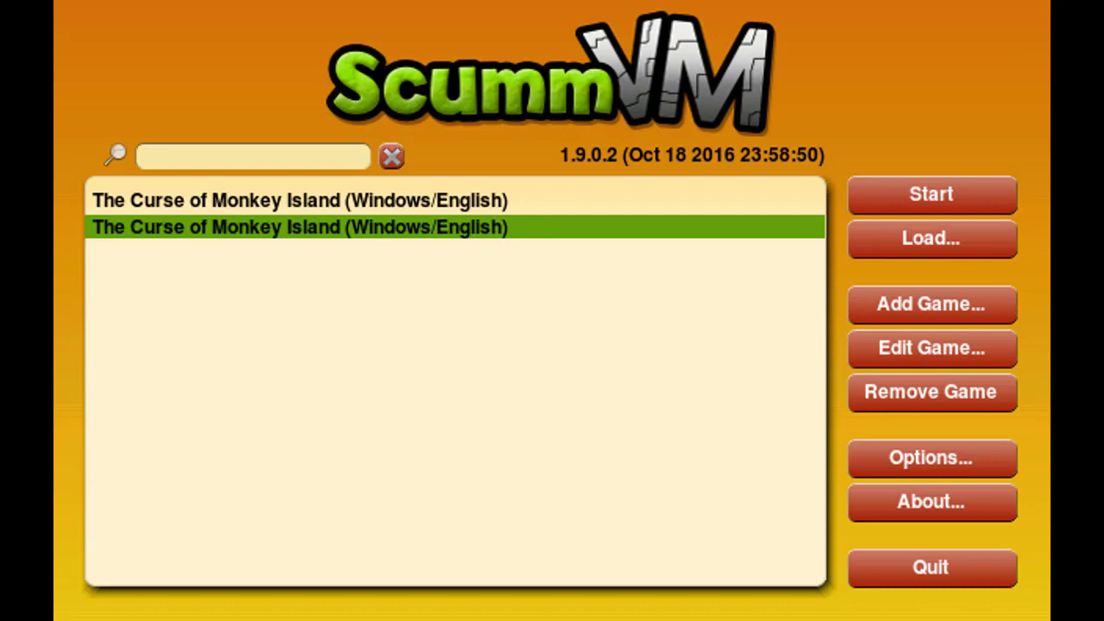
pyautogui.click(926, 192)
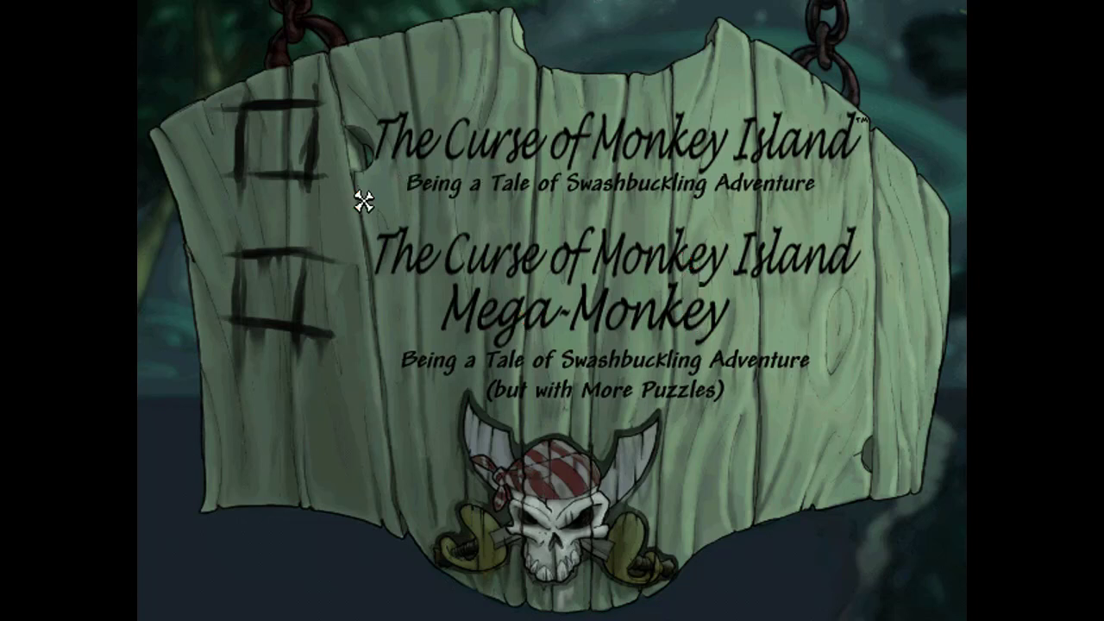
pyautogui.click(298, 137)
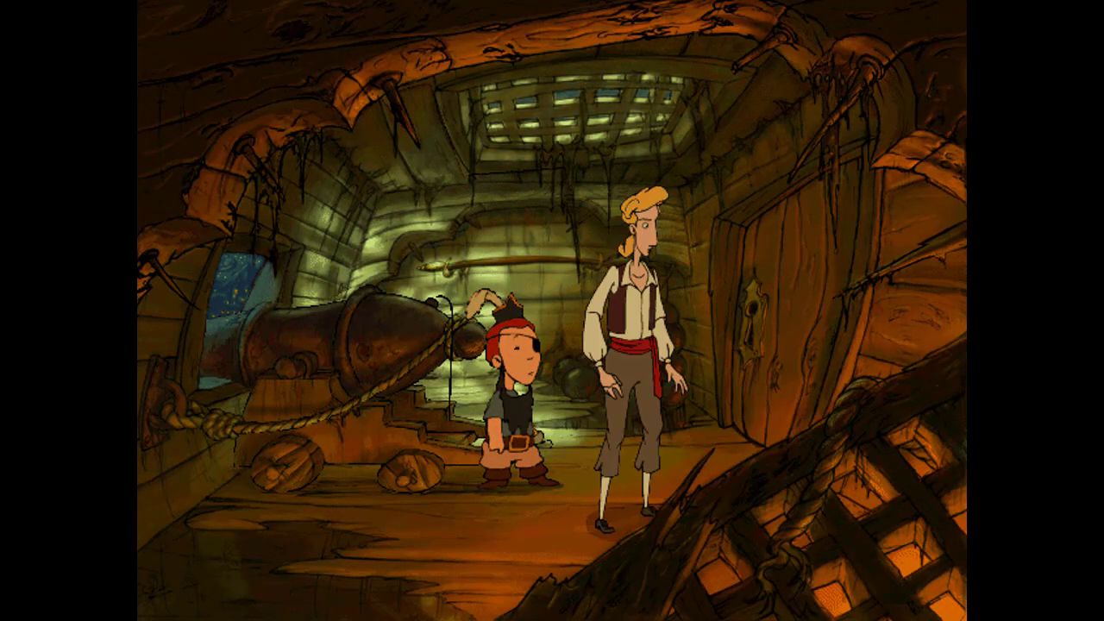
# Load Save Game 4 through the ScummVM in-game menu's Load screen
pyautogui.hotkey('ctrl', 'F5')
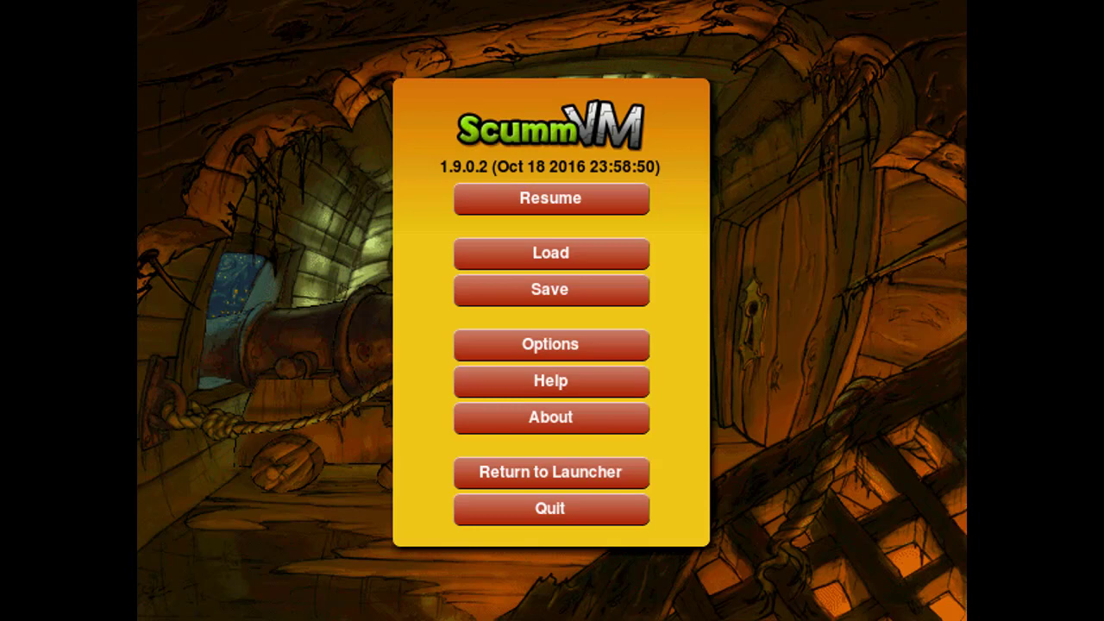
pyautogui.click(525, 257)
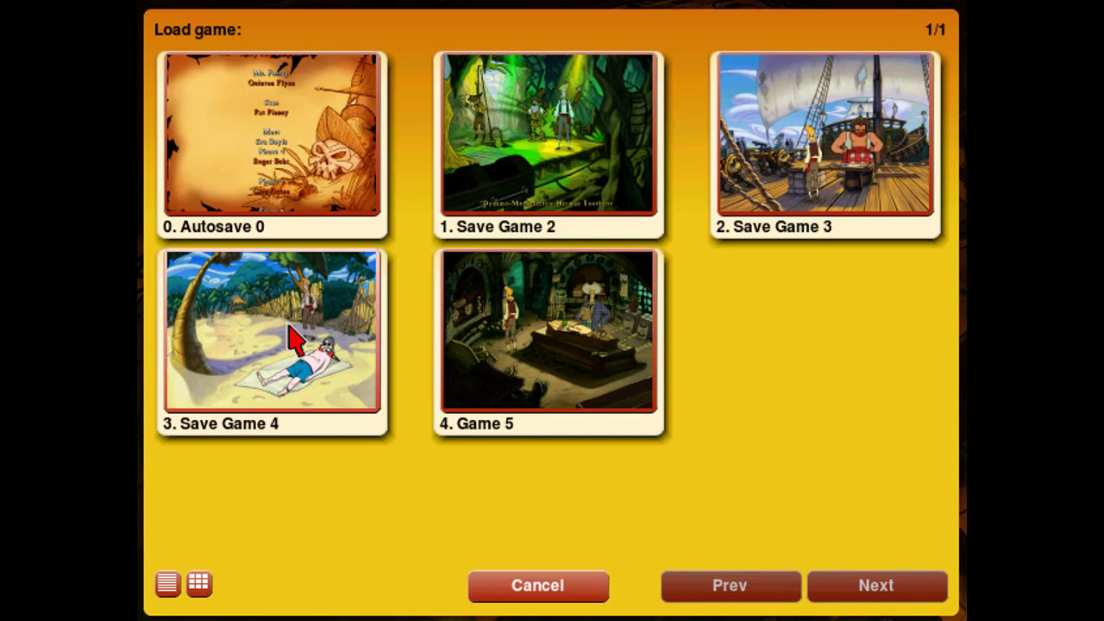
pyautogui.moveTo(280, 321)
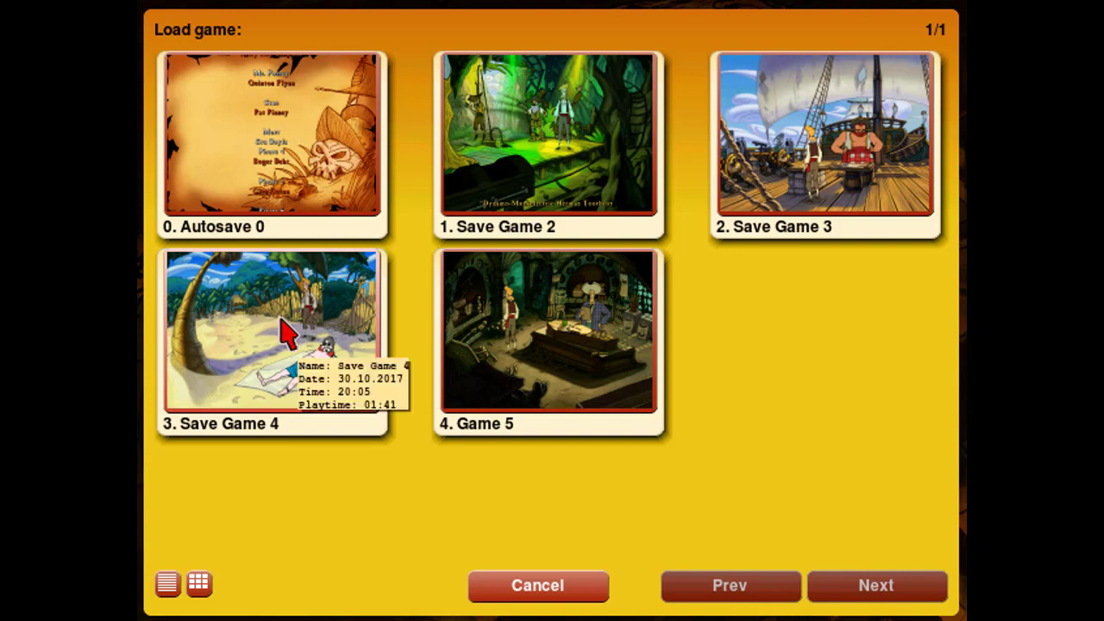
pyautogui.click(281, 321)
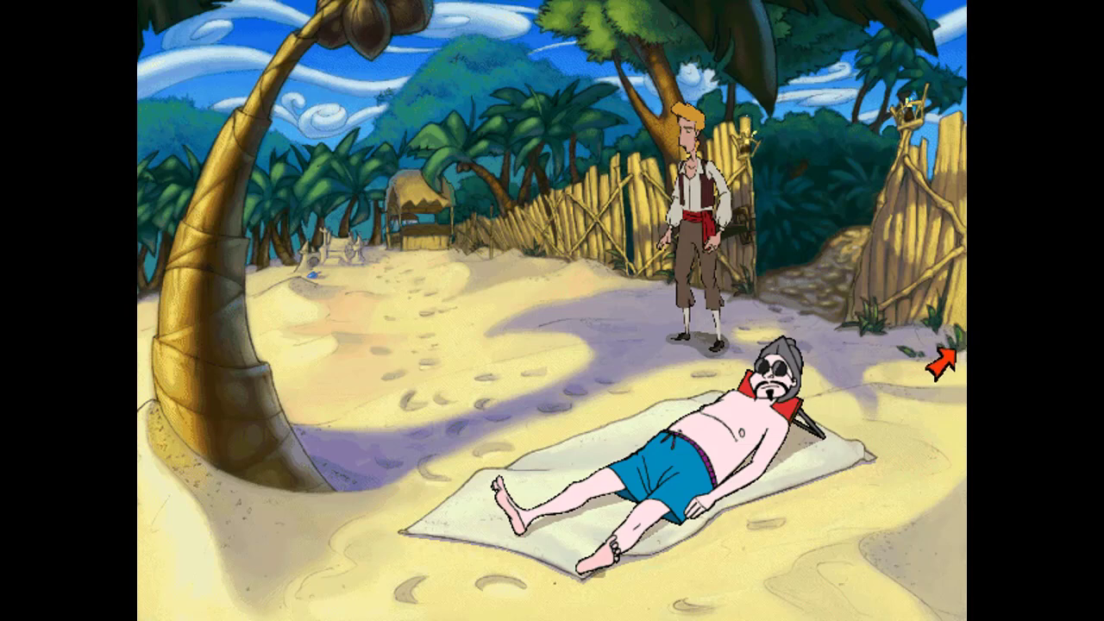
# Give the bottomless mug from the inventory to the sunbather
pyautogui.rightClick(680, 474)
pyautogui.click(669, 271)
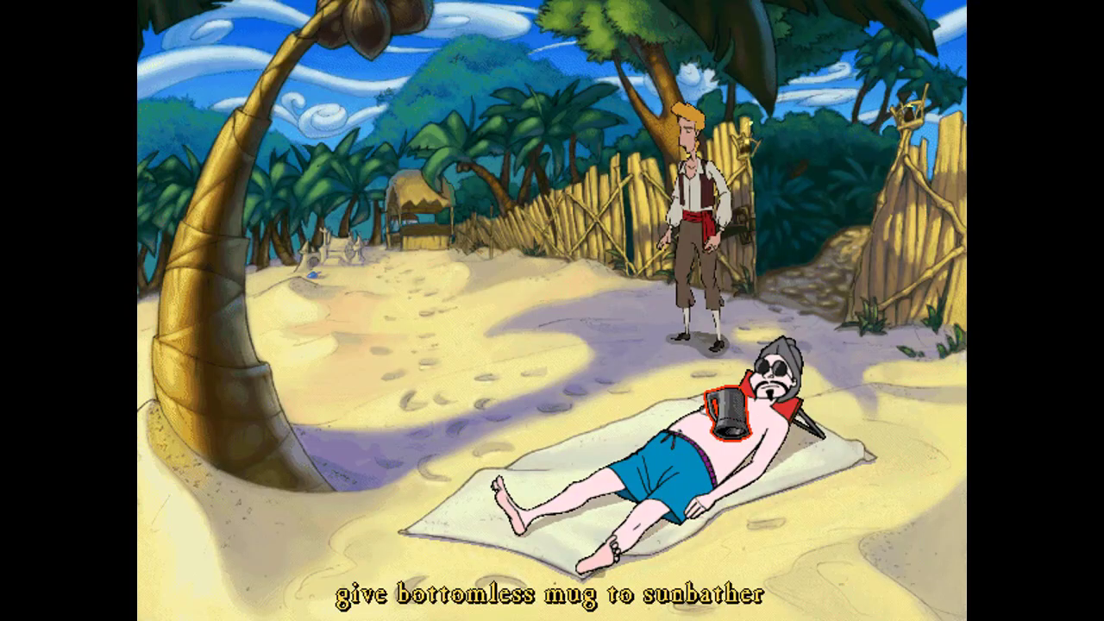
pyautogui.click(727, 414)
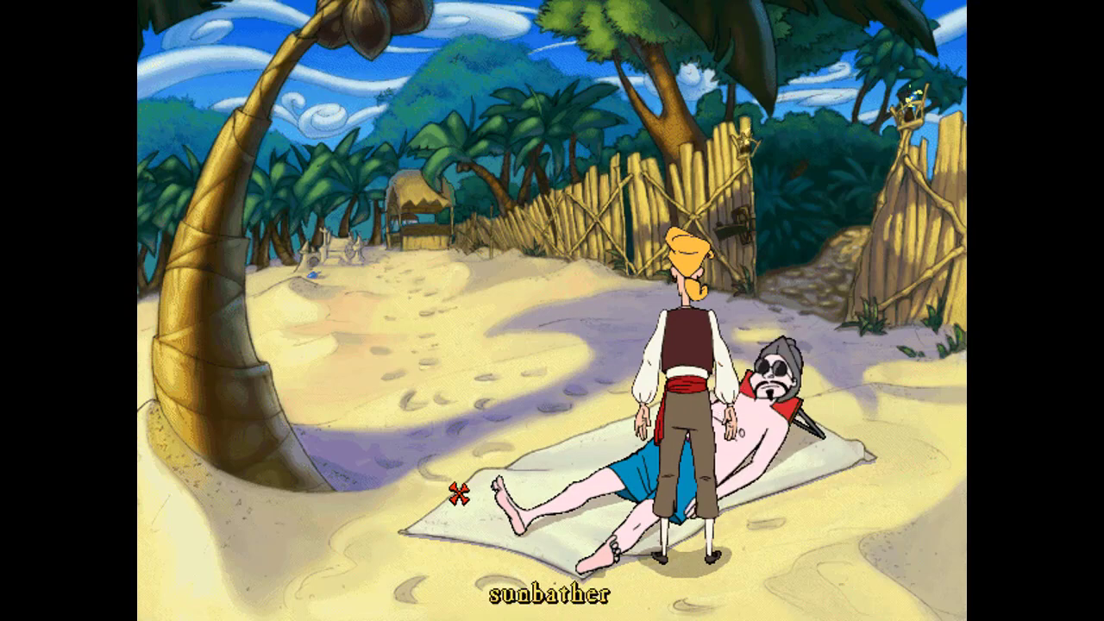
# Pour the pitcher with red dye into the sunbather's bottomless mug
pyautogui.rightClick(497, 348)
pyautogui.click(672, 269)
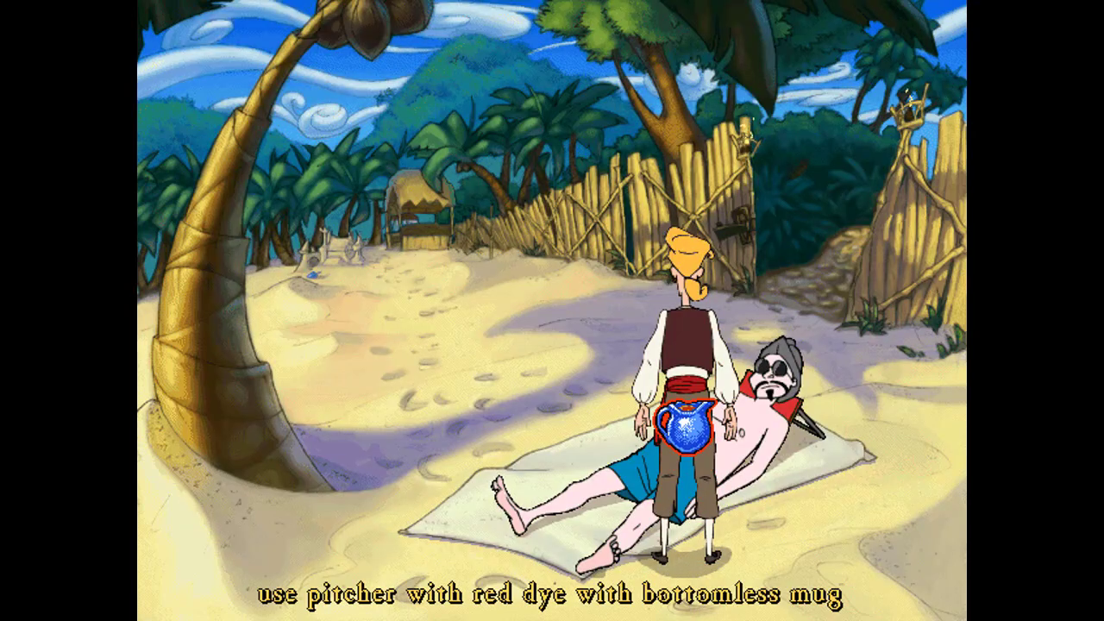
pyautogui.click(685, 422)
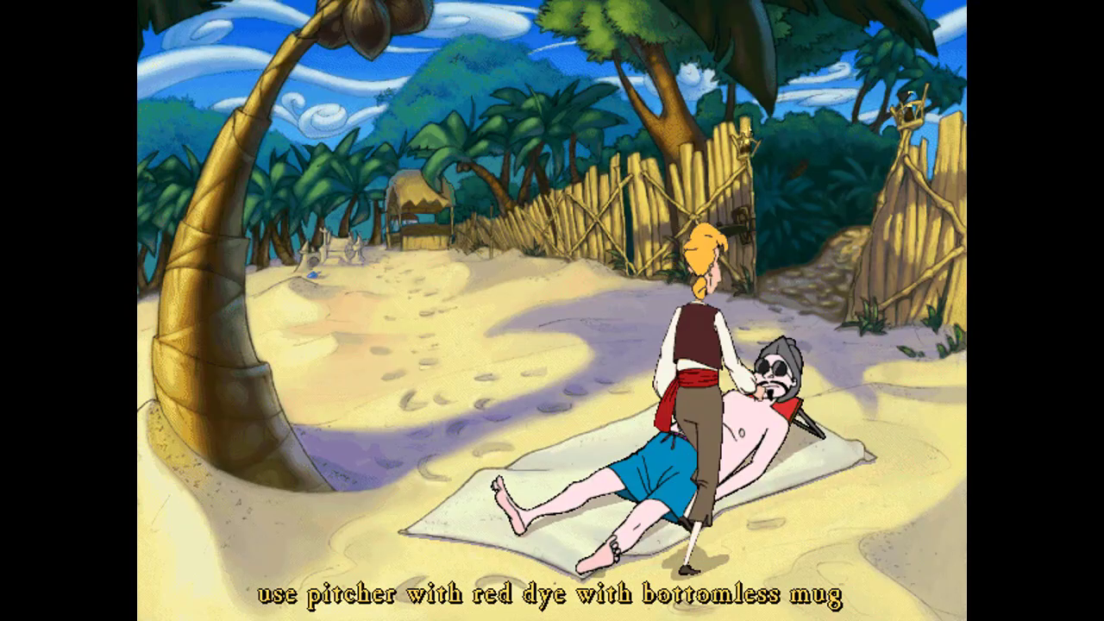